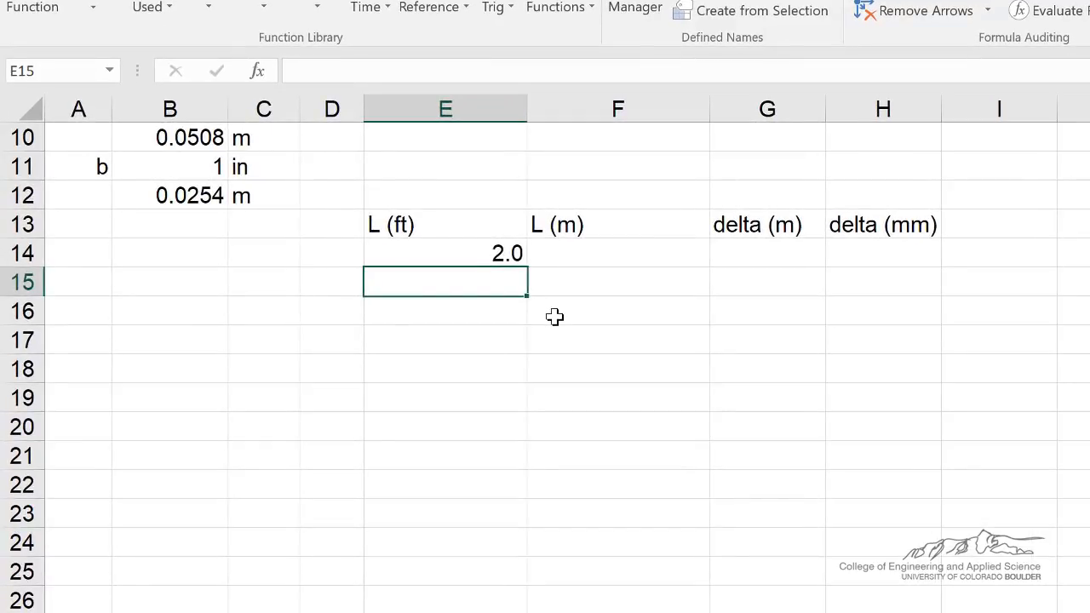
Enter 2.2 in E15 and extend the 2.0, 2.2 pattern down the L (ft) column to 4.0.
{"action": "type", "text": "2.2"}
{"action": "key", "text": "Return"}
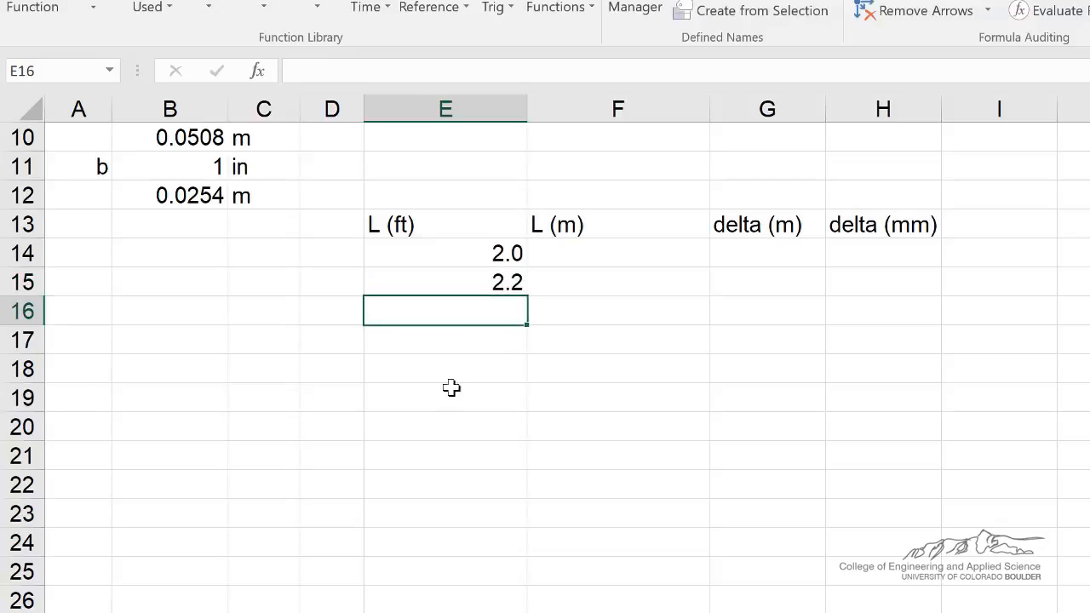
{"action": "left_click_drag", "start_coordinate": [475, 258], "coordinate": [460, 281]}
{"action": "left_click", "coordinate": [457, 260]}
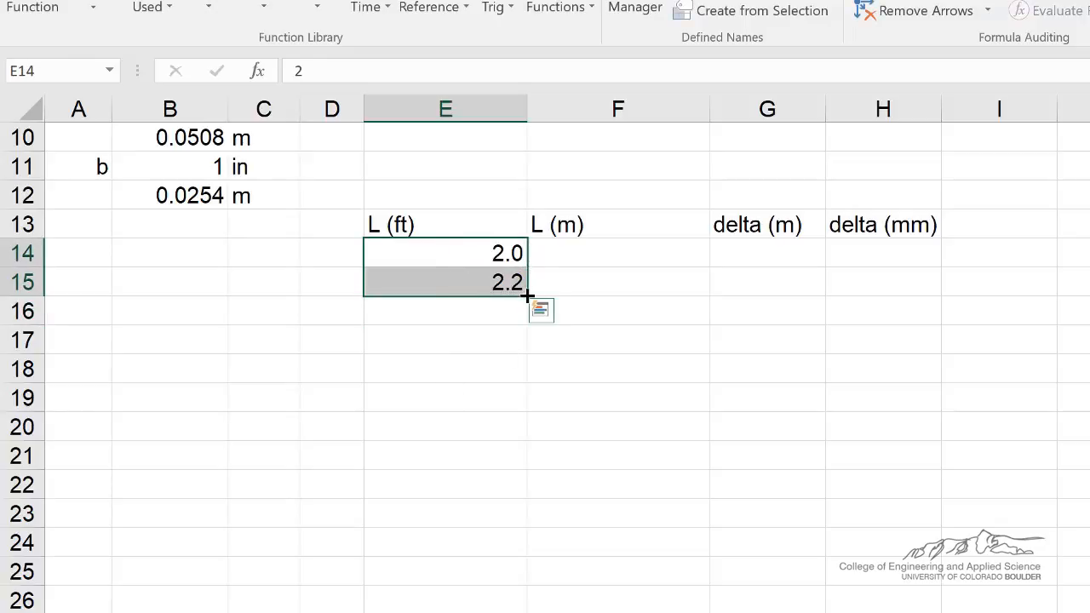
{"action": "mouse_move", "coordinate": [528, 294]}
{"action": "left_mouse_down"}
{"action": "mouse_move", "coordinate": [524, 312]}
{"action": "mouse_move", "coordinate": [525, 298]}
{"action": "left_mouse_up"}
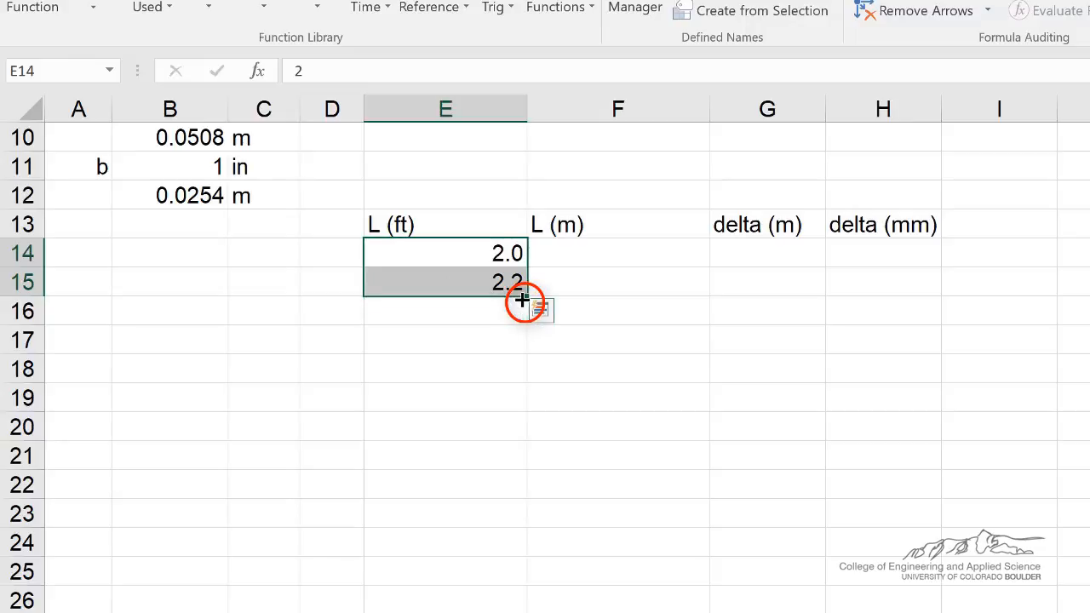
{"action": "left_click_drag", "start_coordinate": [526, 300], "coordinate": [514, 516]}
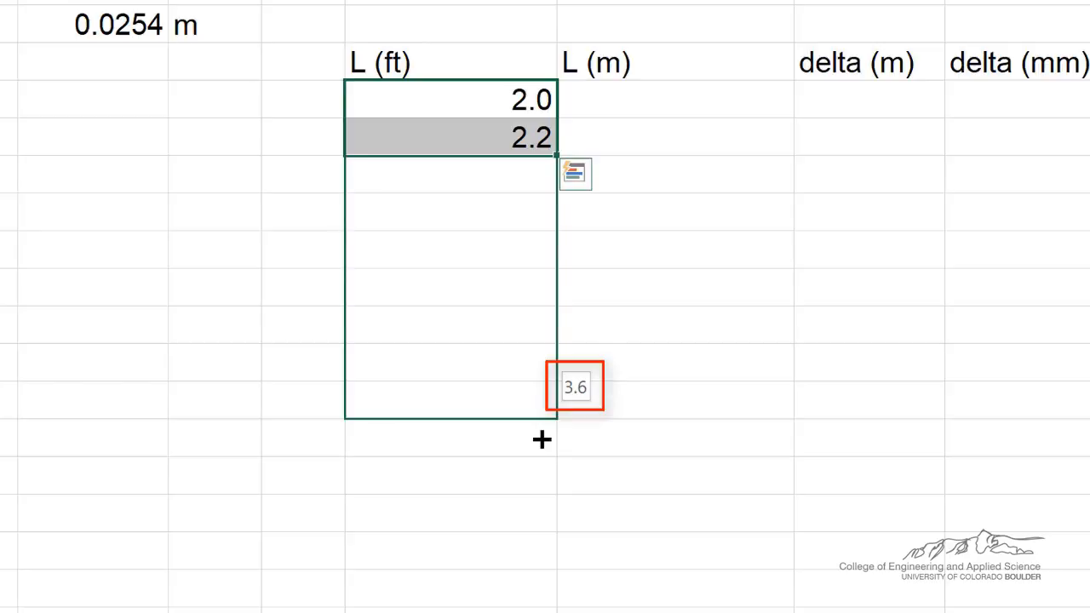
{"action": "left_click_drag", "start_coordinate": [542, 439], "coordinate": [538, 485]}
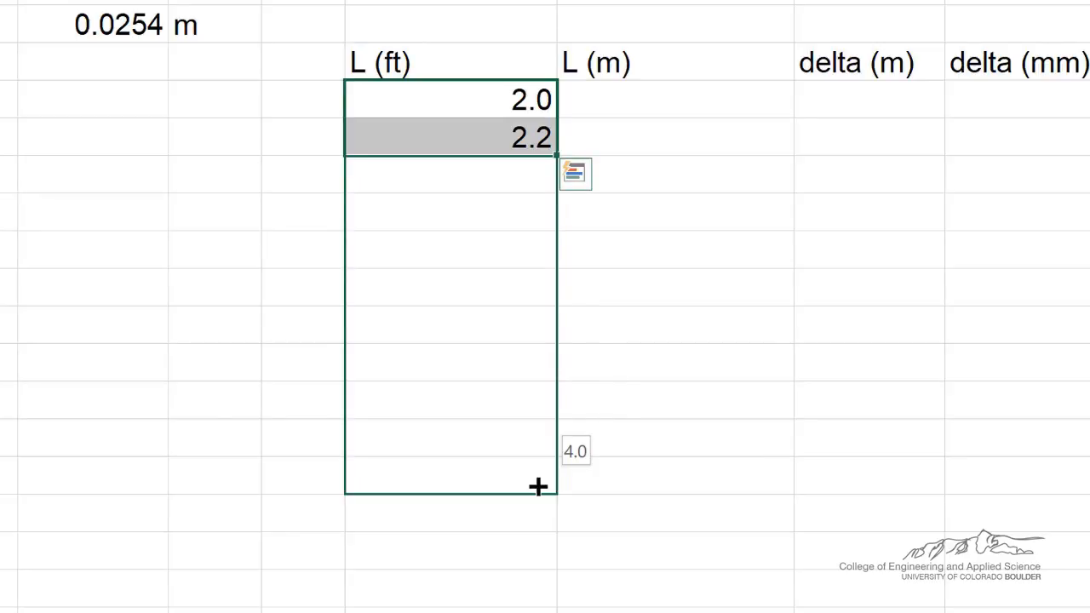
{"action": "left_click_drag", "start_coordinate": [539, 485], "coordinate": [538, 485]}
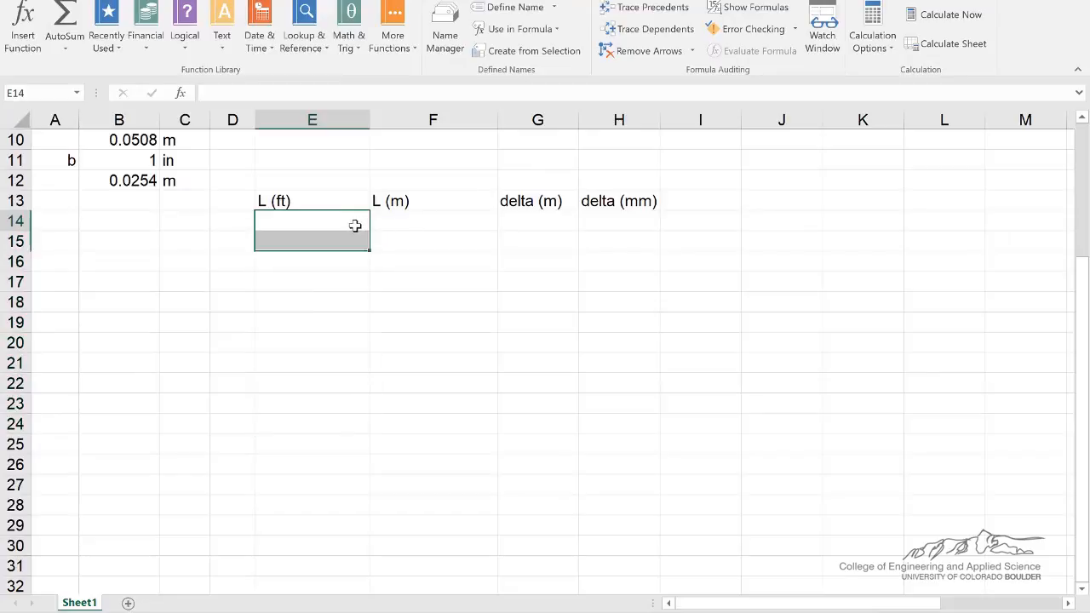
Enter 2 in E14 and fill a linear series down the column with step value 0.2 and stop value 4.
{"action": "left_click", "coordinate": [355, 225]}
{"action": "type", "text": "2"}
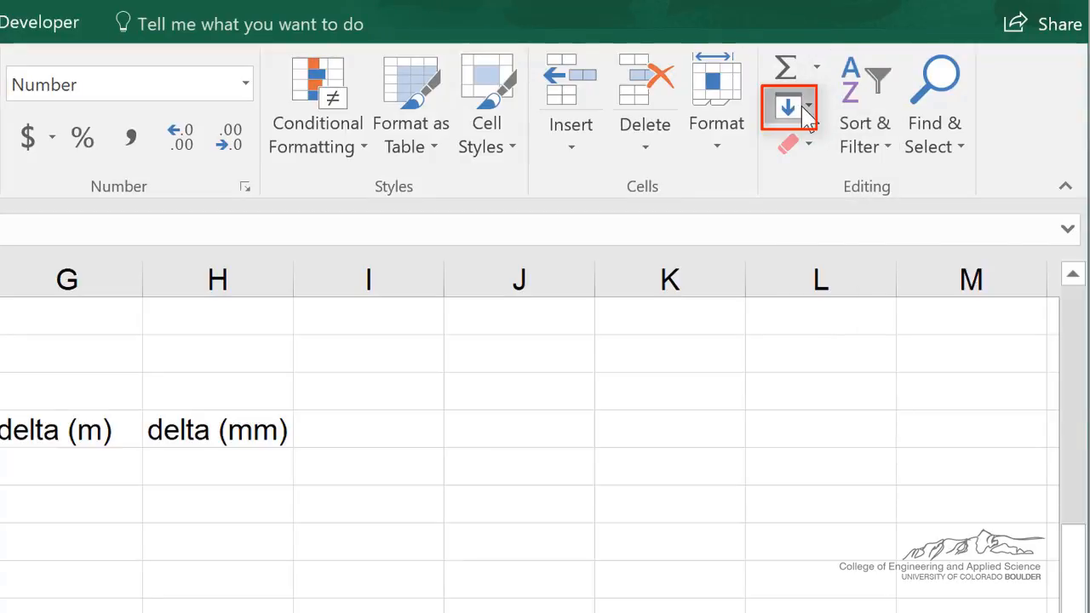
{"action": "left_click", "coordinate": [803, 105]}
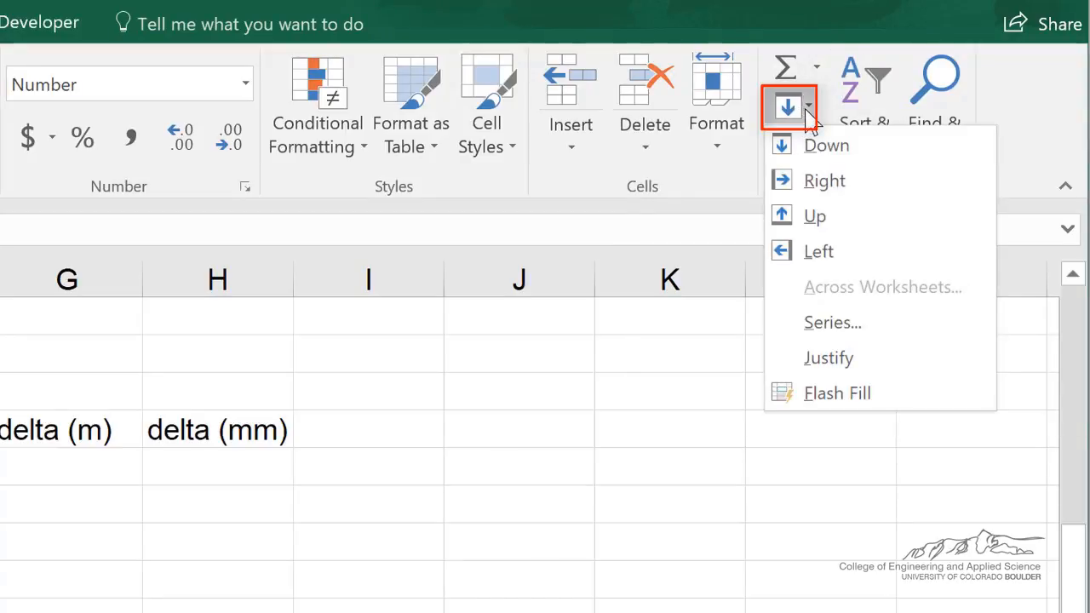
{"action": "left_click", "coordinate": [831, 324]}
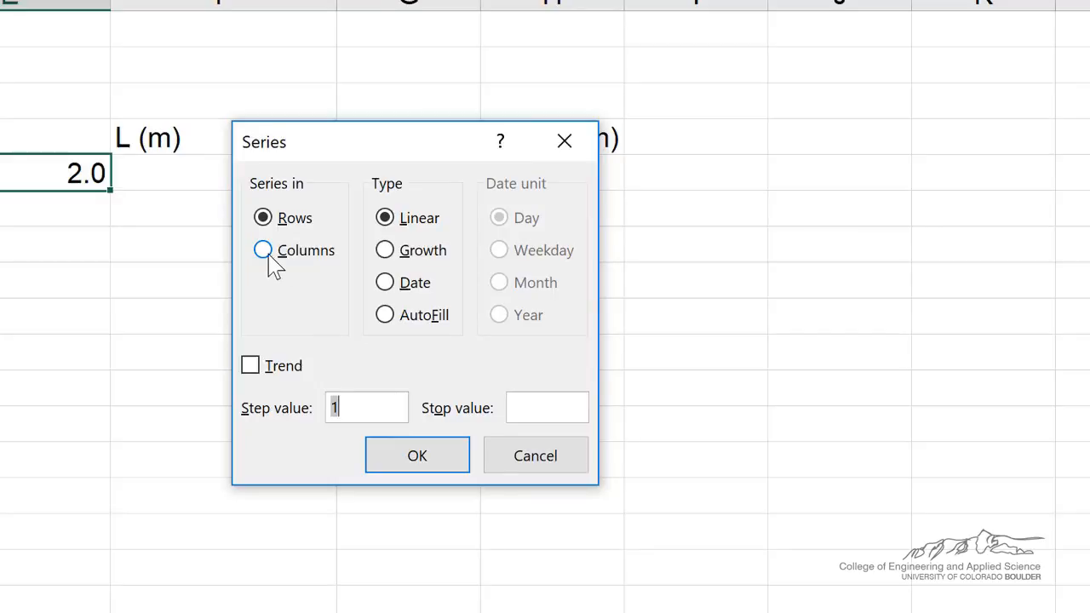
{"action": "left_click", "coordinate": [273, 256]}
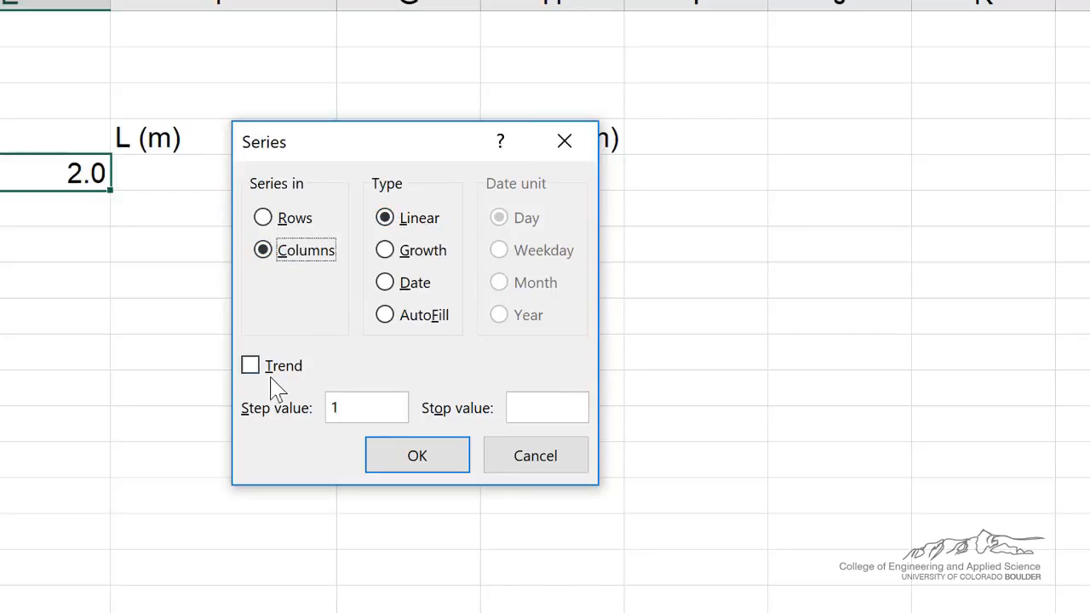
{"action": "left_click_drag", "start_coordinate": [349, 408], "coordinate": [319, 409]}
{"action": "type", "text": ".2"}
{"action": "left_click", "coordinate": [552, 400]}
{"action": "type", "text": "4"}
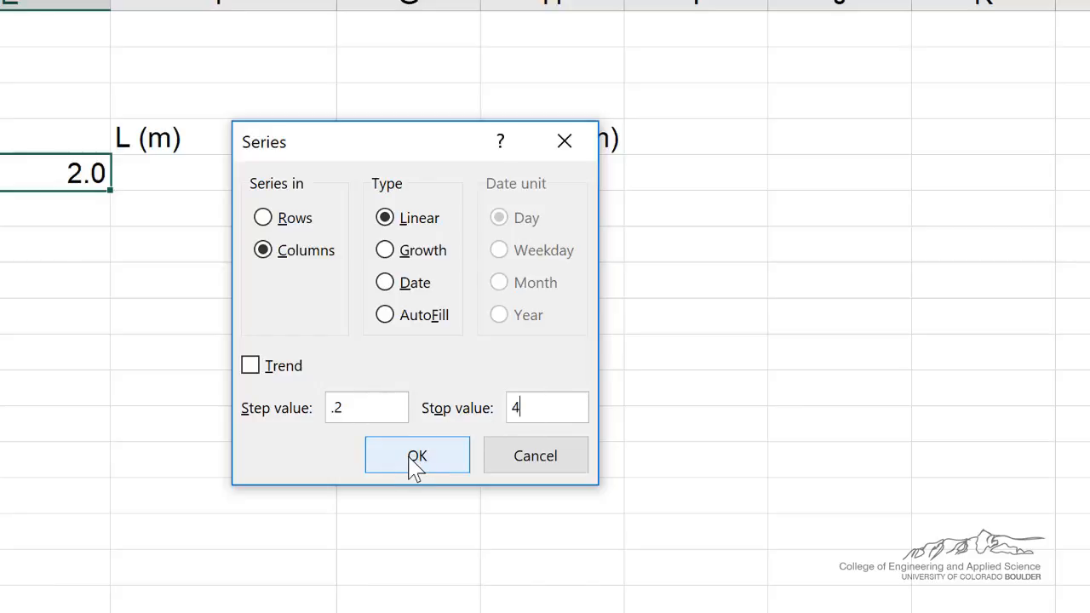
{"action": "left_click", "coordinate": [523, 421]}
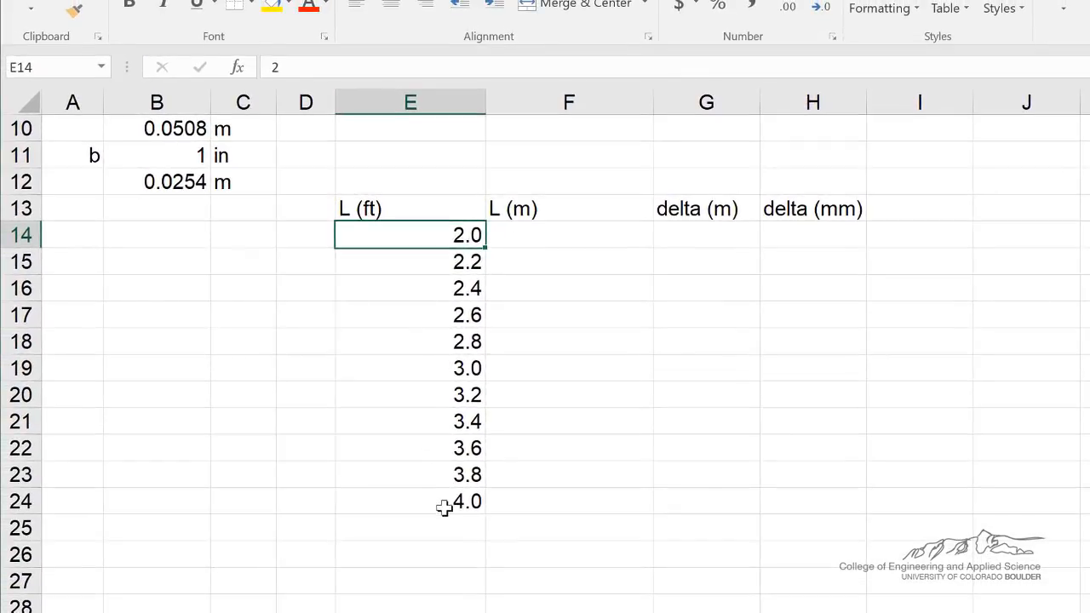
Set the beam length L in the basic data to 2.6 ft.
{"action": "left_click", "coordinate": [569, 239]}
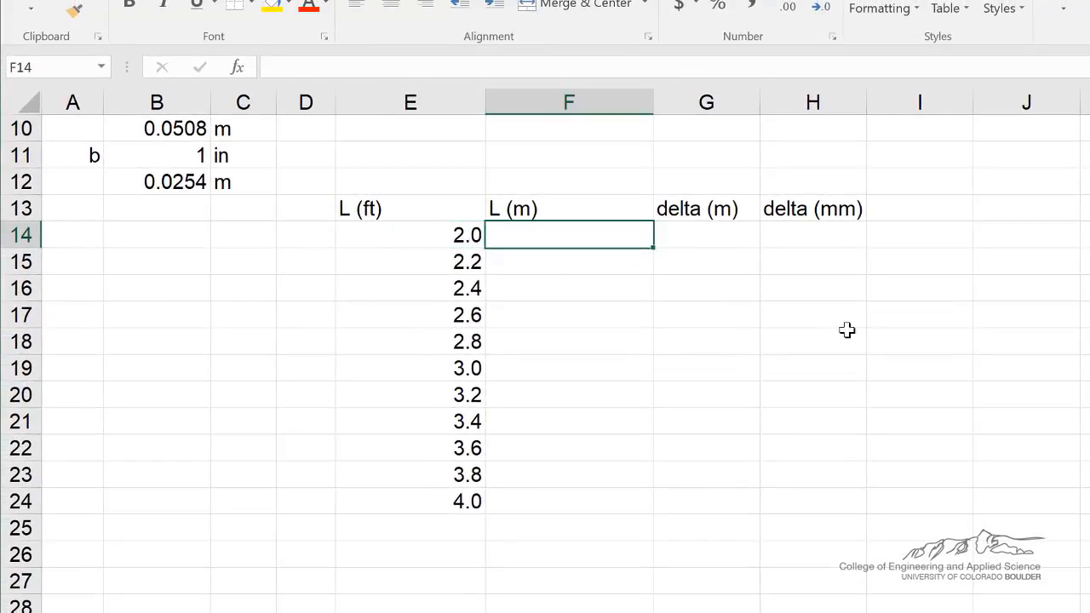
{"action": "scroll", "coordinate": [846, 331], "scroll_direction": "up", "scroll_amount": 3}
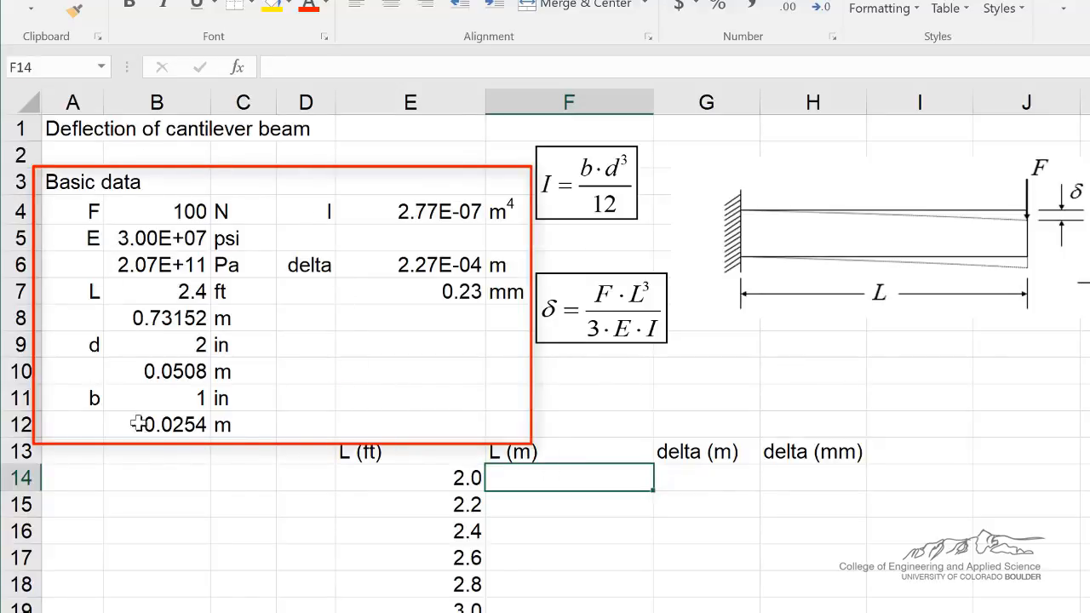
{"action": "left_click", "coordinate": [197, 290]}
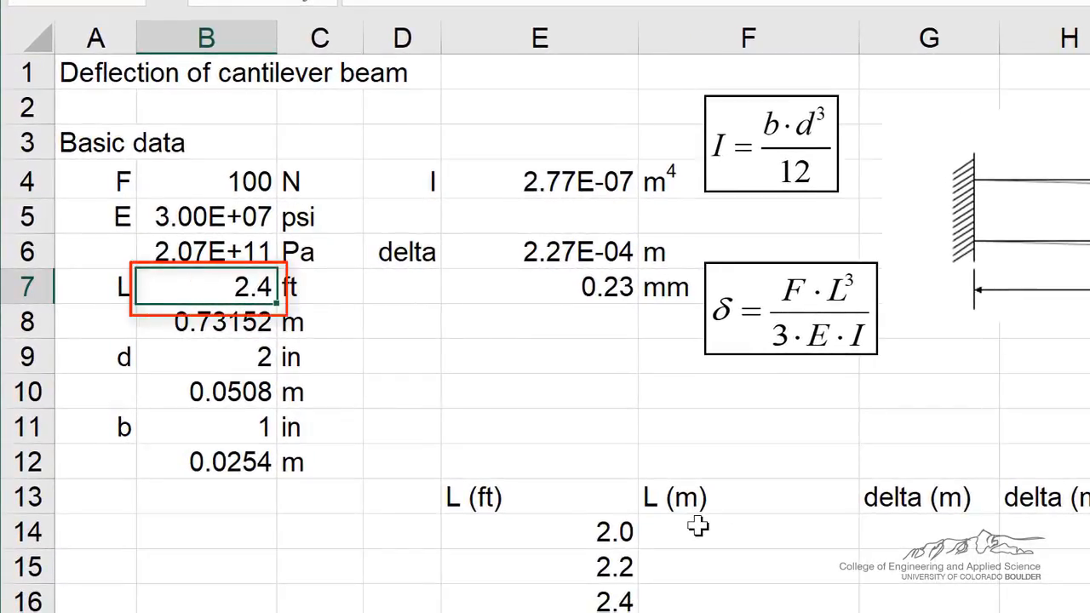
{"action": "type", "text": "2.6"}
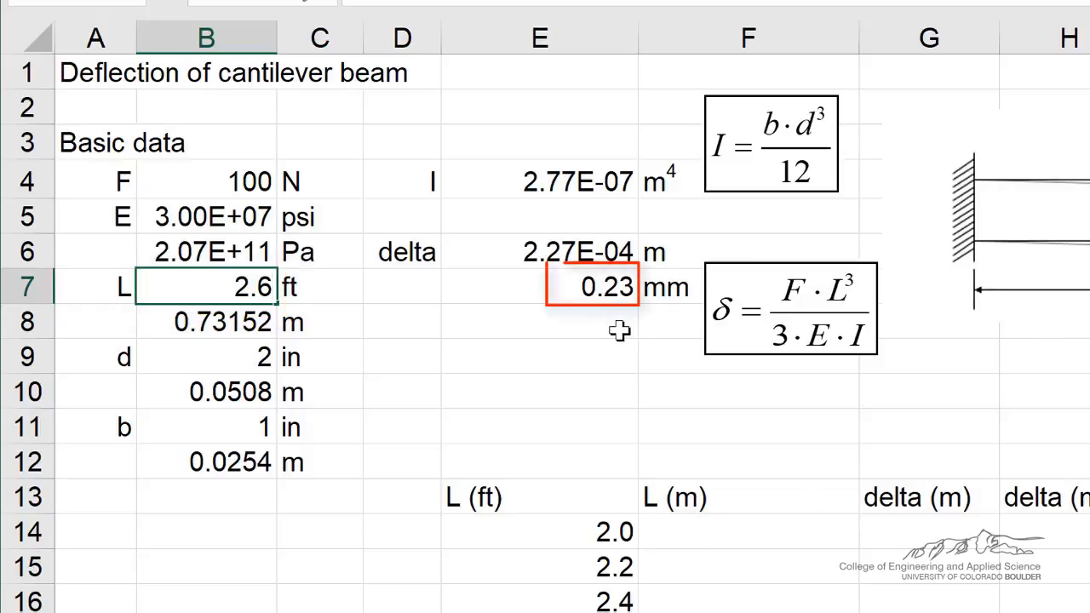
{"action": "key", "text": "Return"}
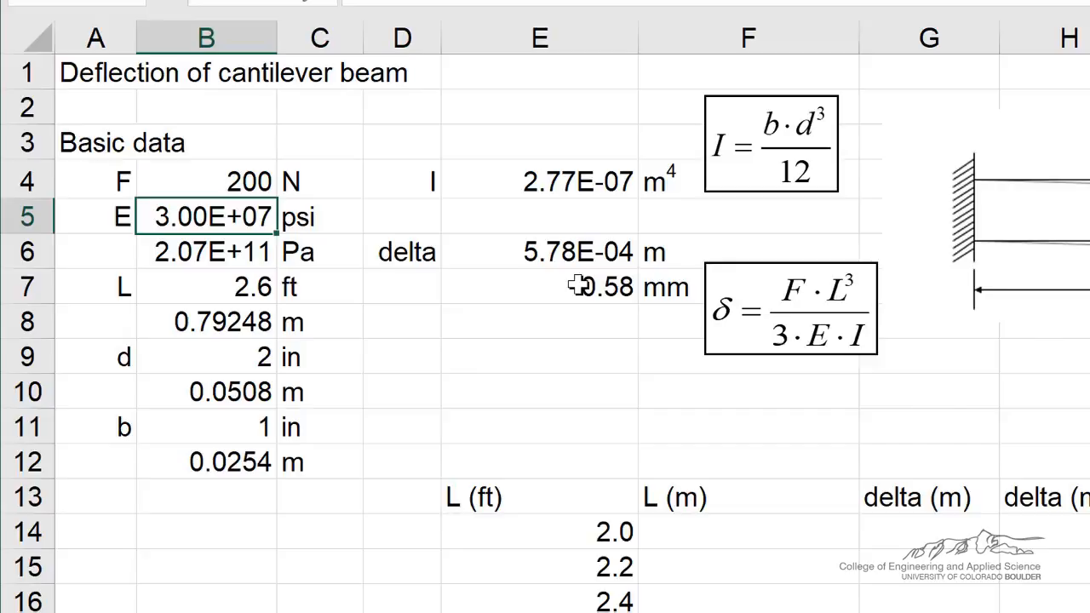
Set the force F in the basic data to 100 N.
{"action": "key", "text": "Up"}
{"action": "type", "text": "100"}
{"action": "key", "text": "Return"}
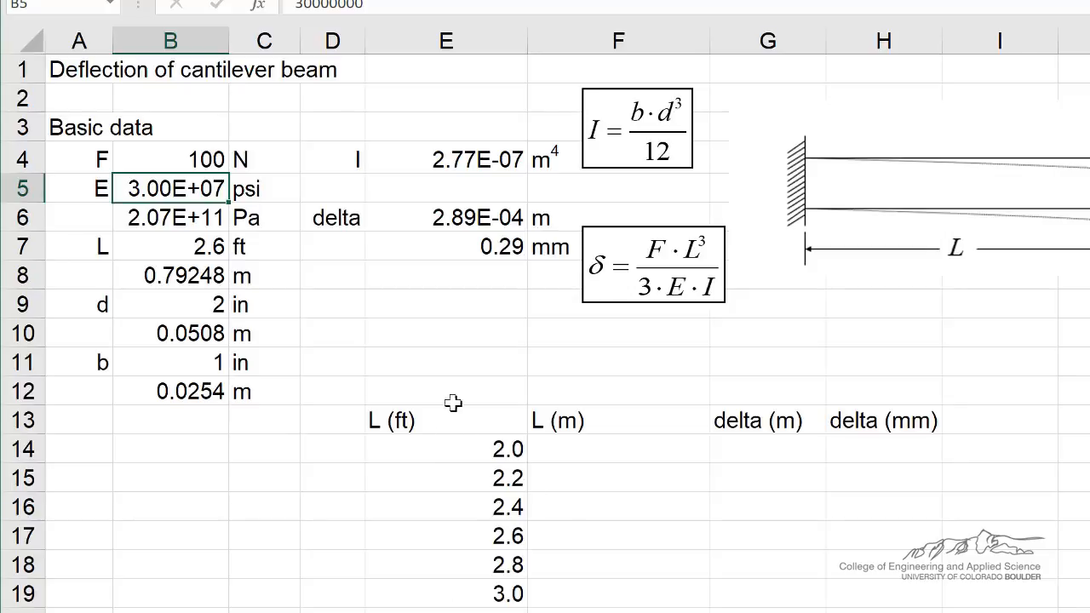
Convert the lengths to metres with the formula =E14*0.3048 in F14, filled down the L (m) column to row 24.
{"action": "left_click", "coordinate": [569, 450]}
{"action": "left_click", "coordinate": [431, 448]}
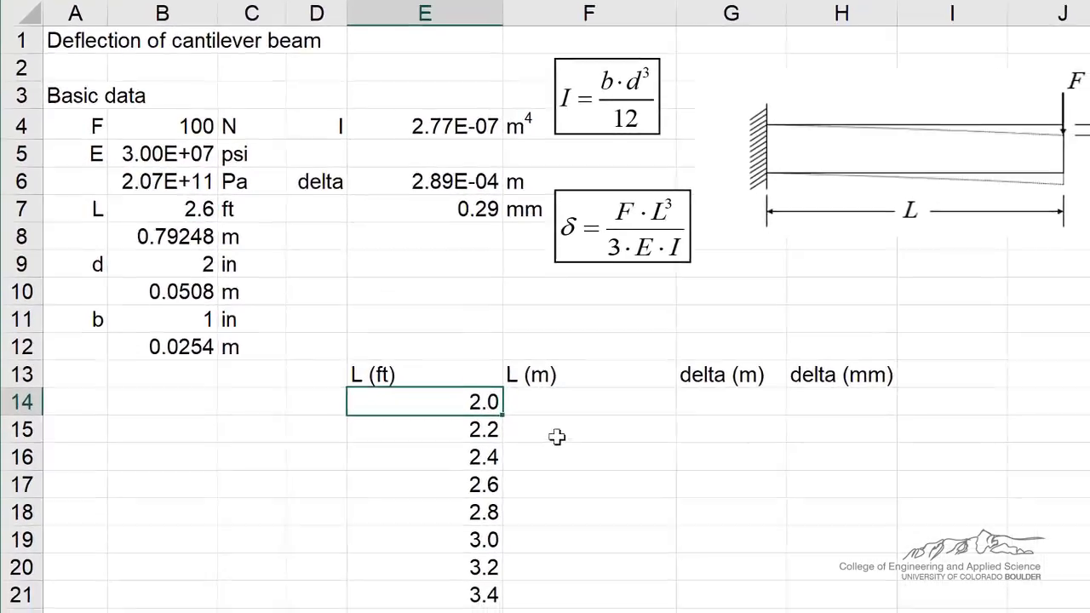
{"action": "left_click", "coordinate": [585, 376]}
{"action": "type", "text": "="}
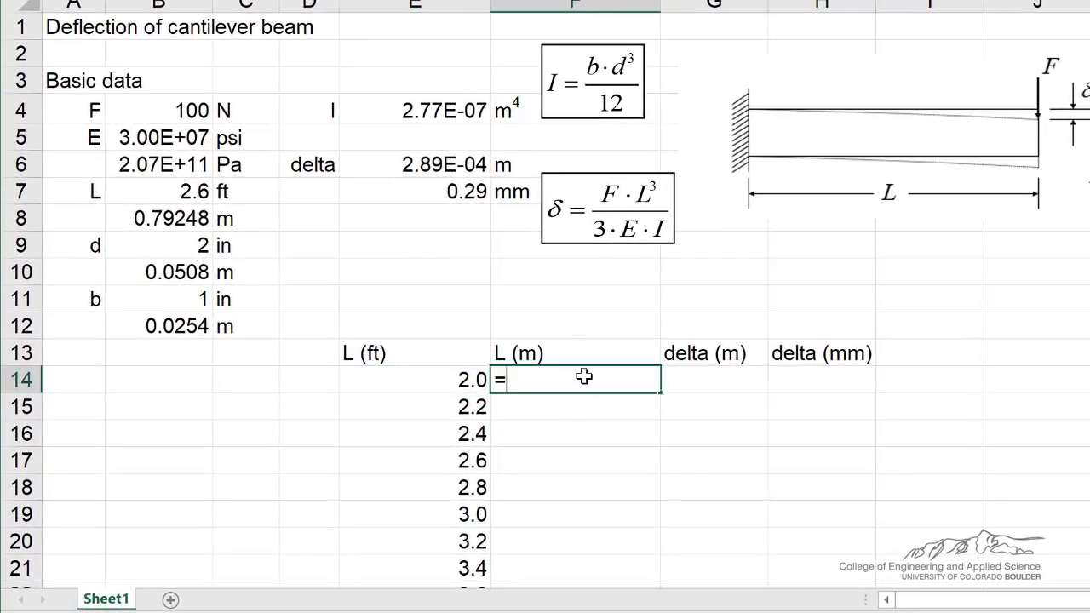
{"action": "key", "text": "Left"}
{"action": "type", "text": "*0"}
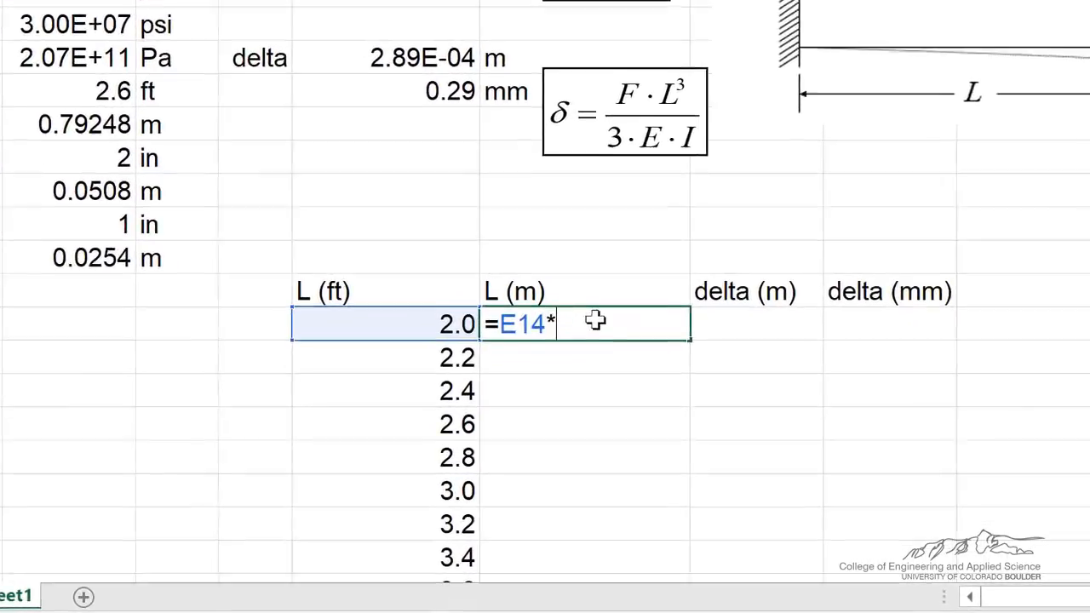
{"action": "type", "text": ".3048"}
{"action": "key", "text": "Return"}
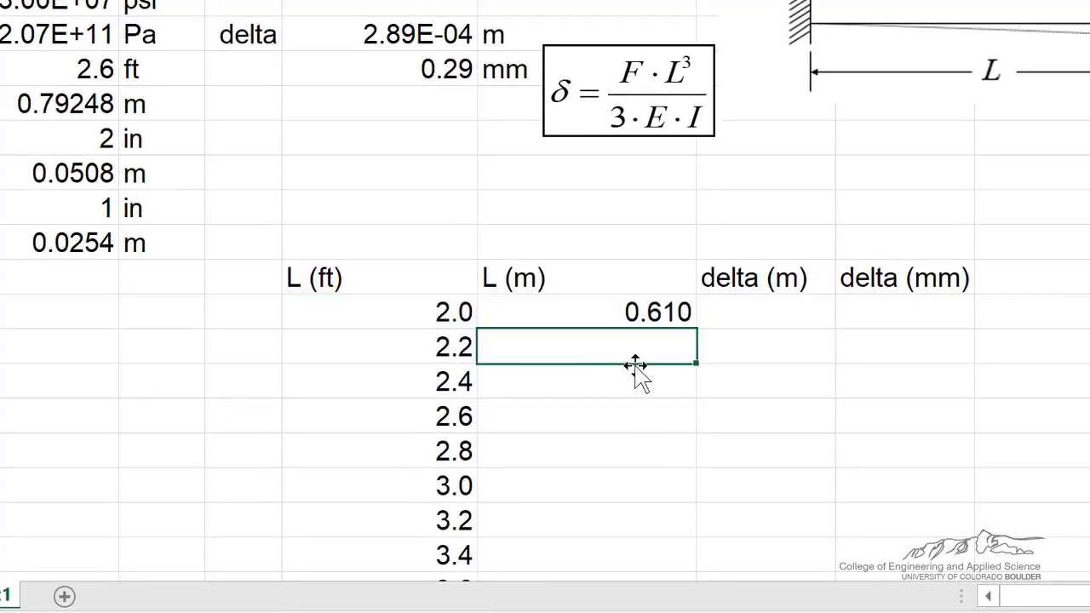
{"action": "left_click", "coordinate": [628, 316]}
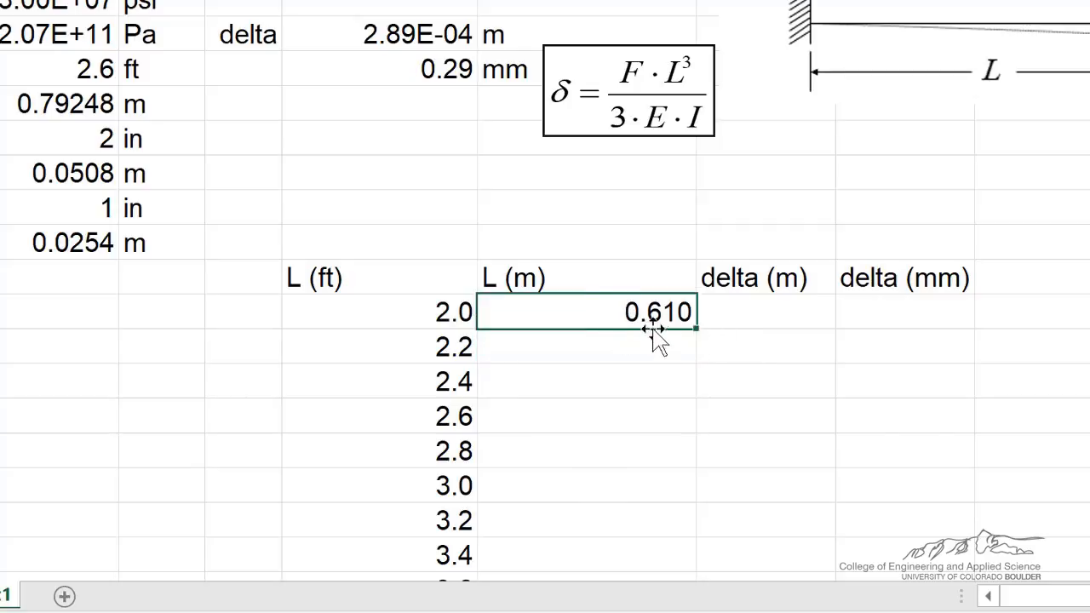
{"action": "double_click", "coordinate": [699, 331]}
{"action": "scroll", "coordinate": [550, 282], "scroll_direction": "down", "scroll_amount": 3}
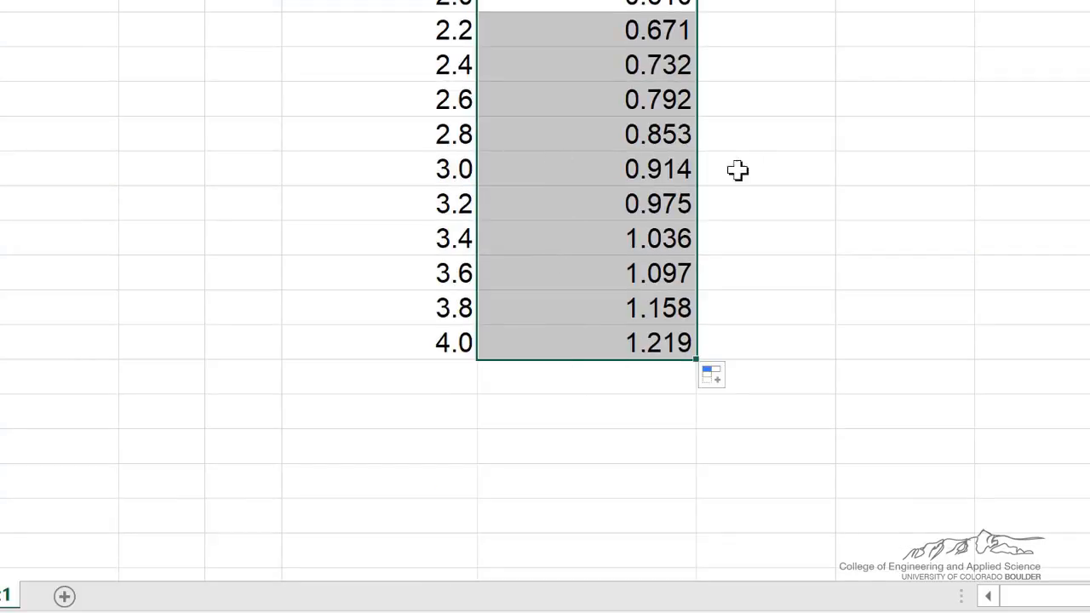
Calculate the deflections with the formula =F*F14^3/3/E/I in G14, filled down the delta (m) column.
{"action": "left_click", "coordinate": [758, 5]}
{"action": "scroll", "coordinate": [886, 179], "scroll_direction": "up", "scroll_amount": 3}
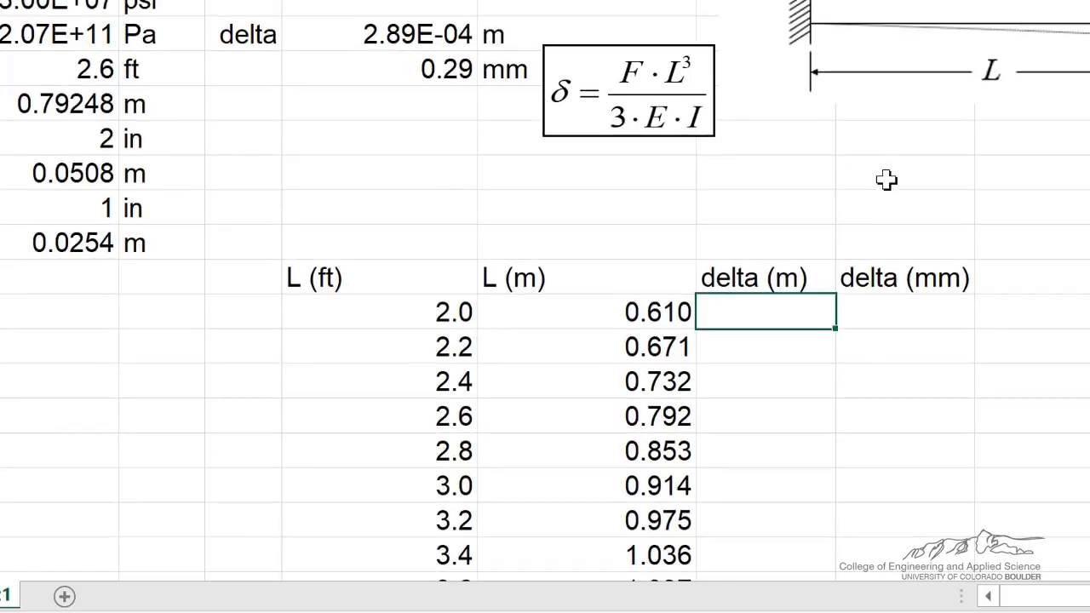
{"action": "left_click", "coordinate": [647, 314]}
{"action": "left_click", "coordinate": [754, 322]}
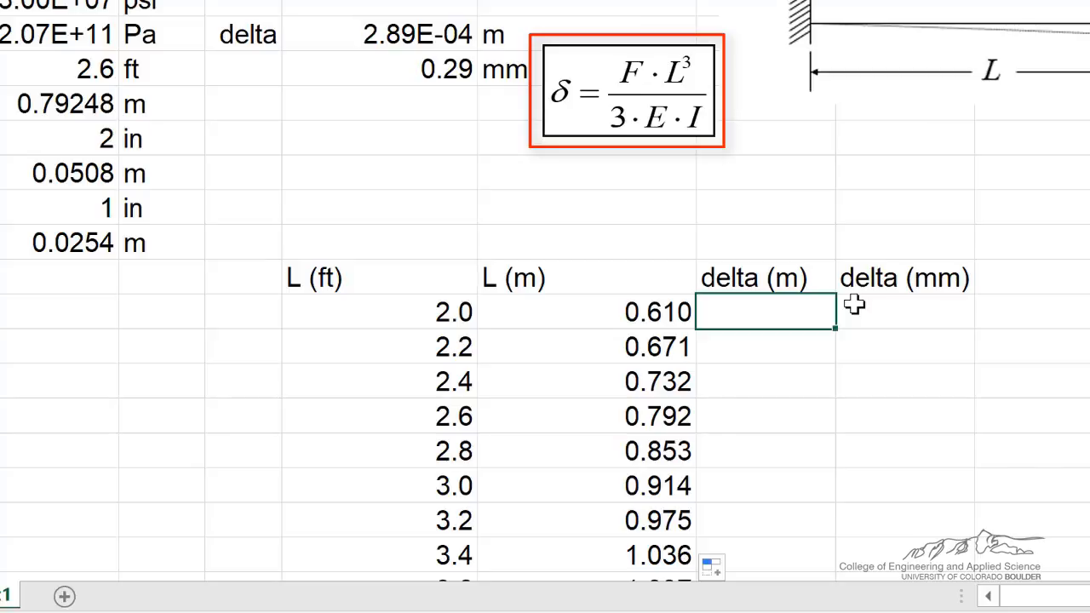
{"action": "type", "text": "=F*"}
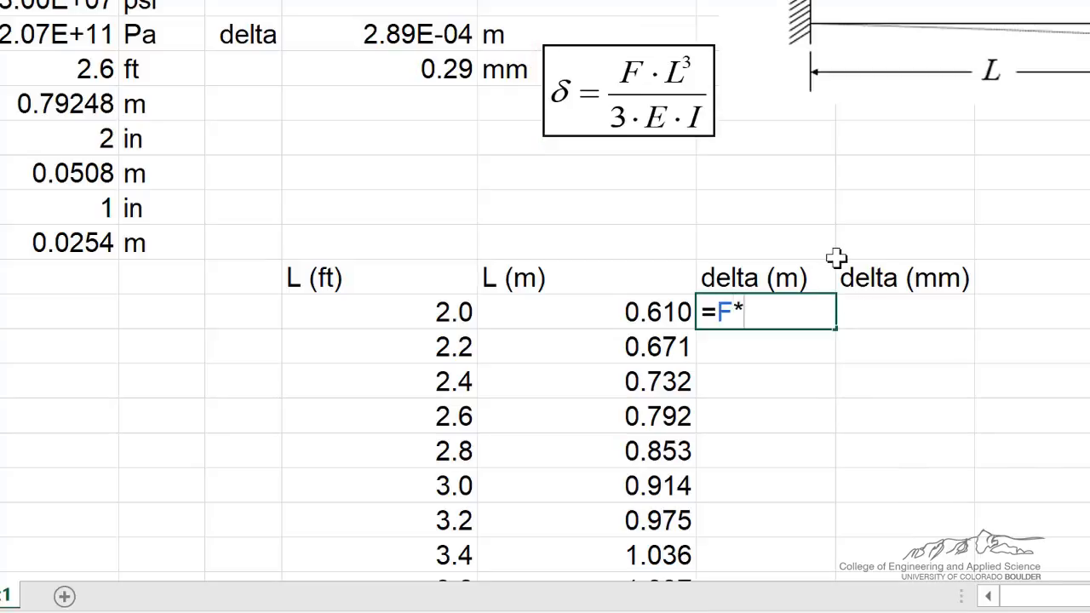
{"action": "type", "text": "L"}
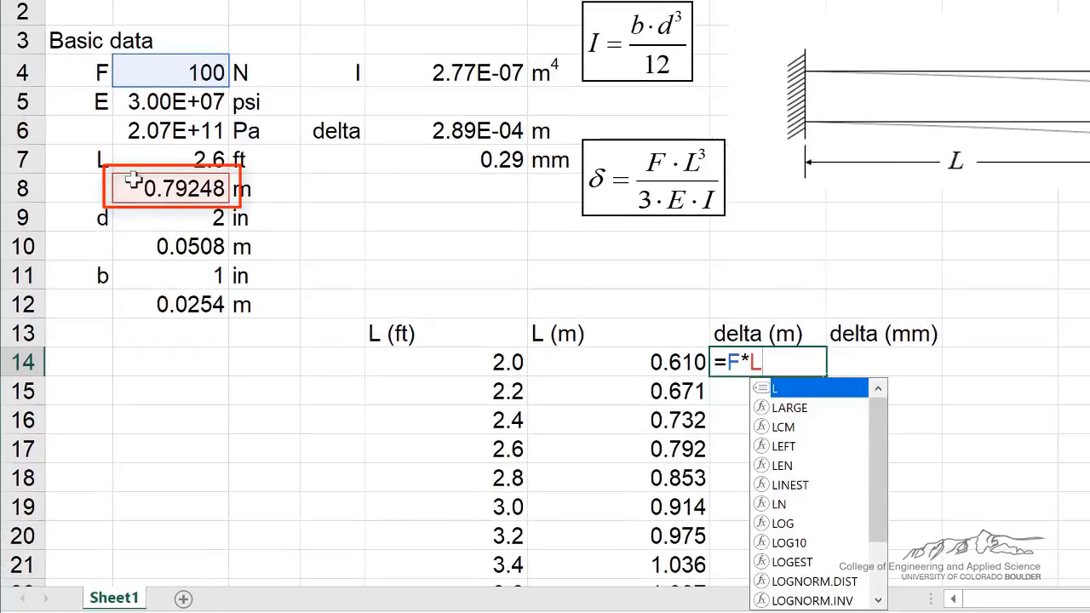
{"action": "key", "text": "BackSpace"}
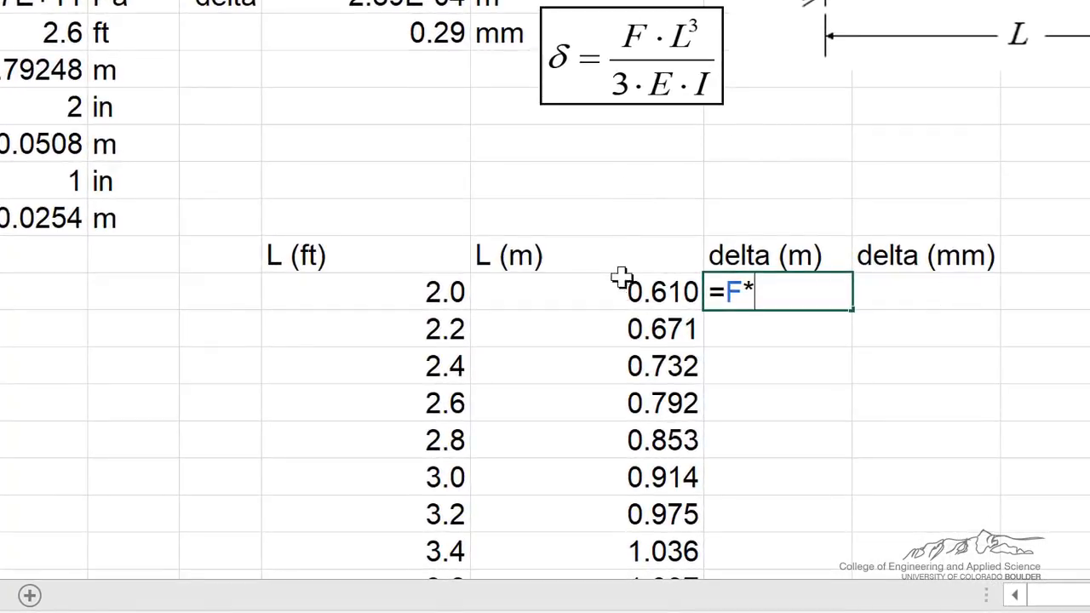
{"action": "left_click", "coordinate": [622, 293]}
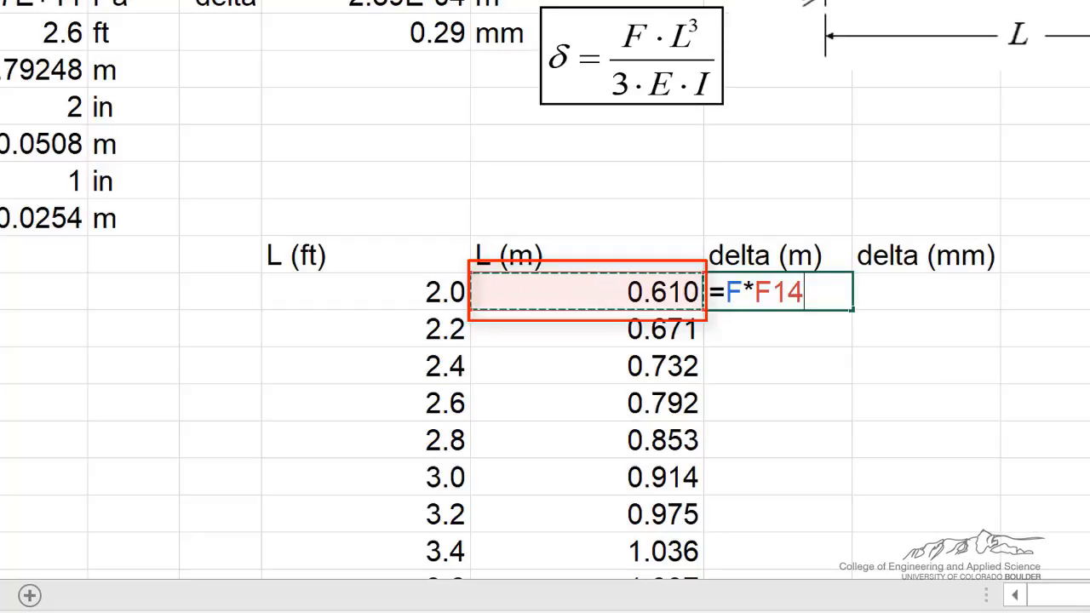
{"action": "type", "text": "^3"}
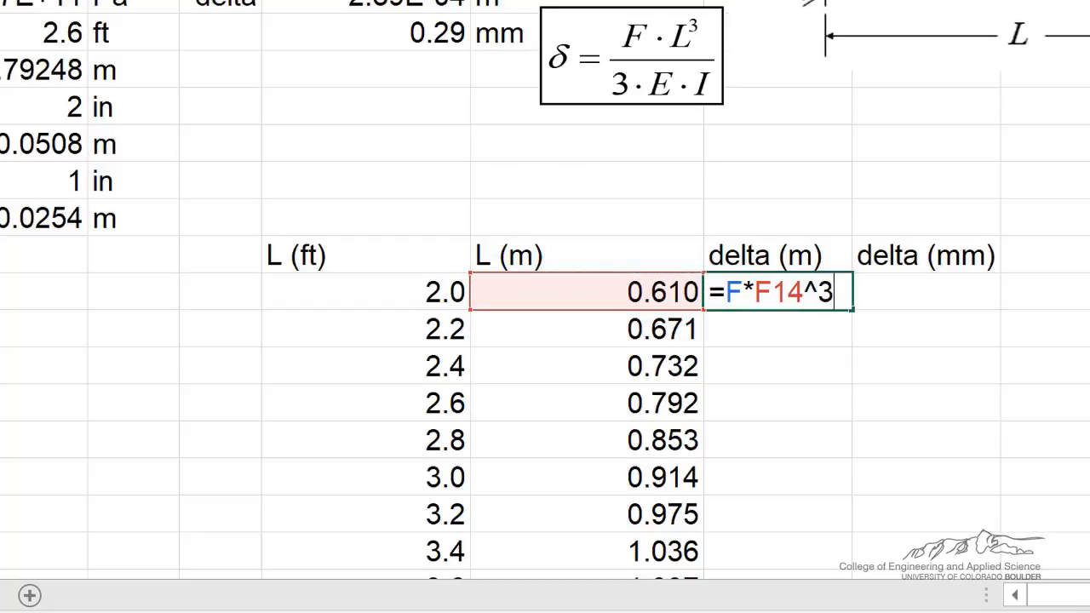
{"action": "type", "text": "/3/E"}
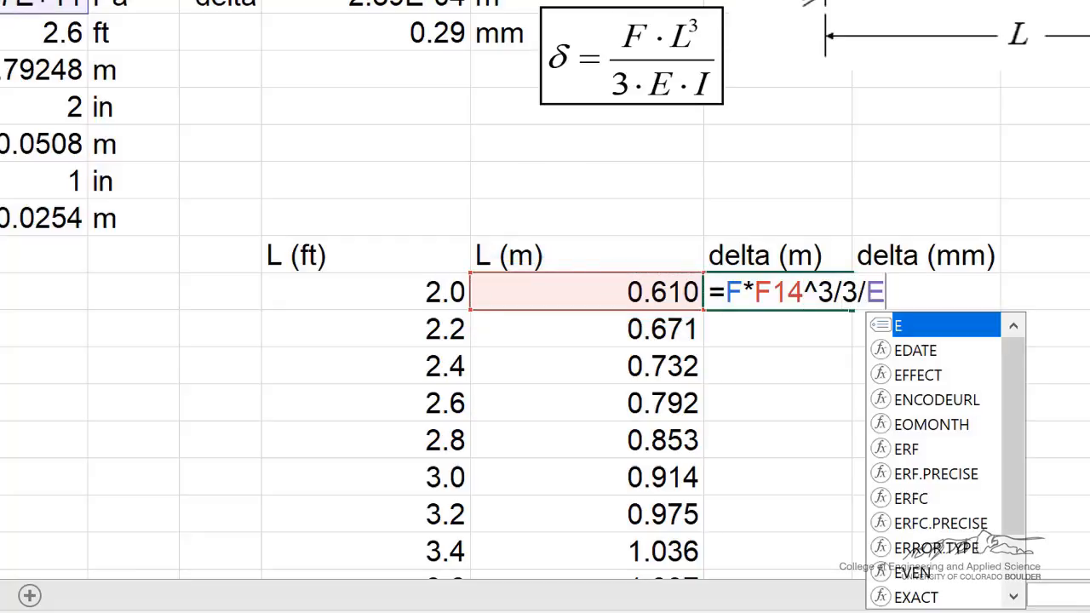
{"action": "type", "text": "/I"}
{"action": "key", "text": "Return"}
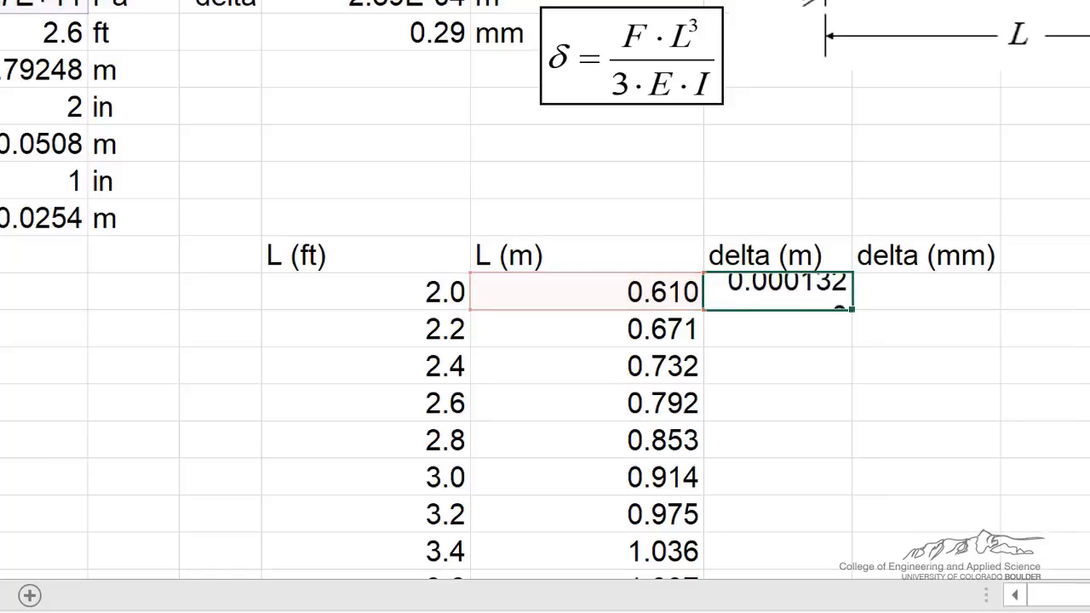
{"action": "left_click", "coordinate": [798, 289]}
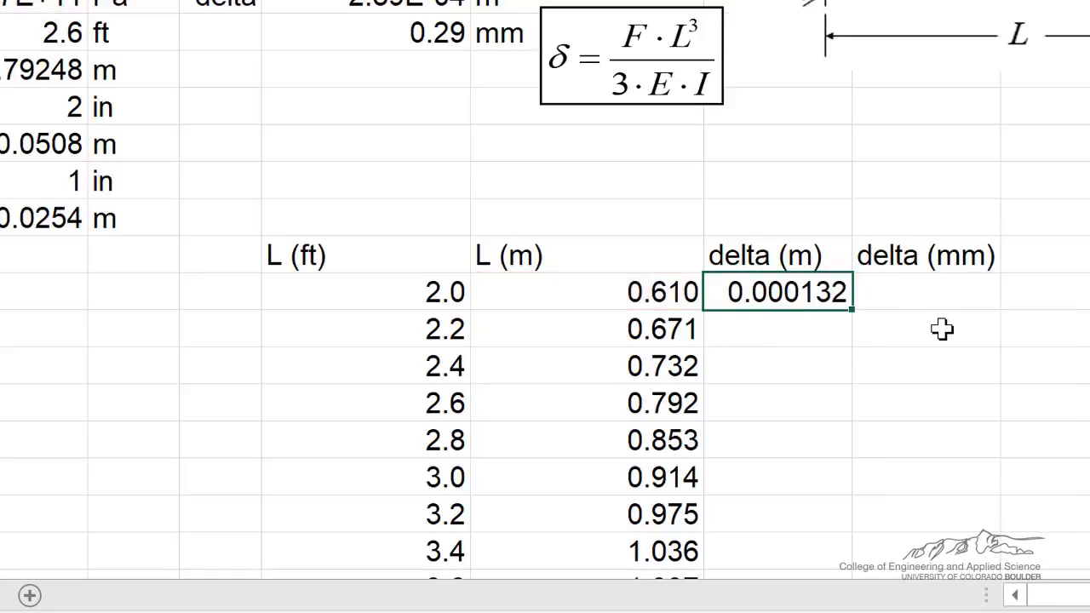
{"action": "double_click", "coordinate": [855, 312]}
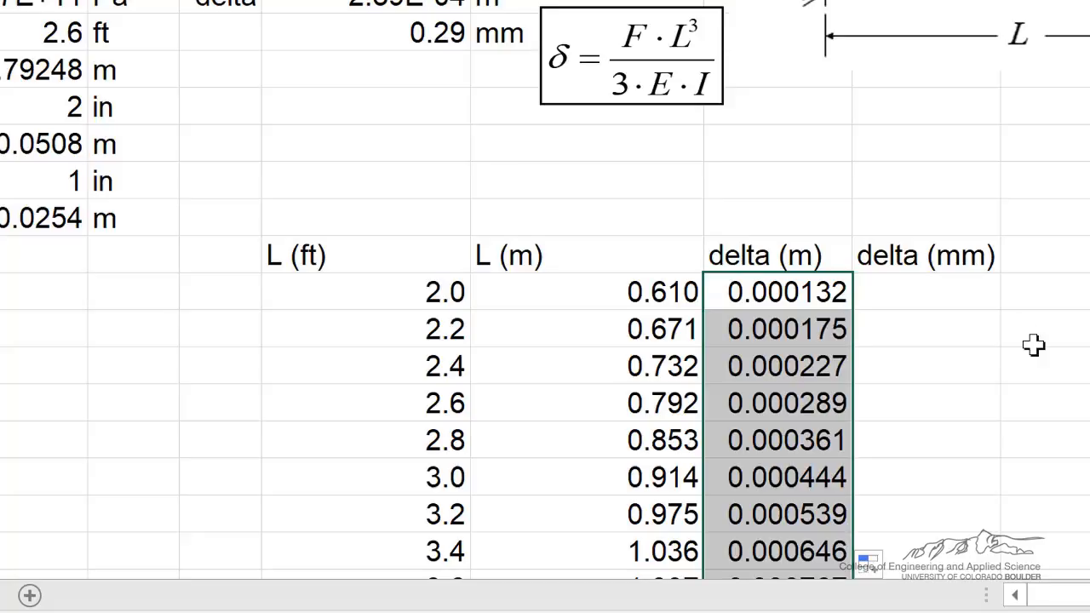
Convert the deflections to millimetres with the formula =G14*1000 in H14, filled down the delta (mm) column to row 24.
{"action": "left_click", "coordinate": [921, 292]}
{"action": "type", "text": "="}
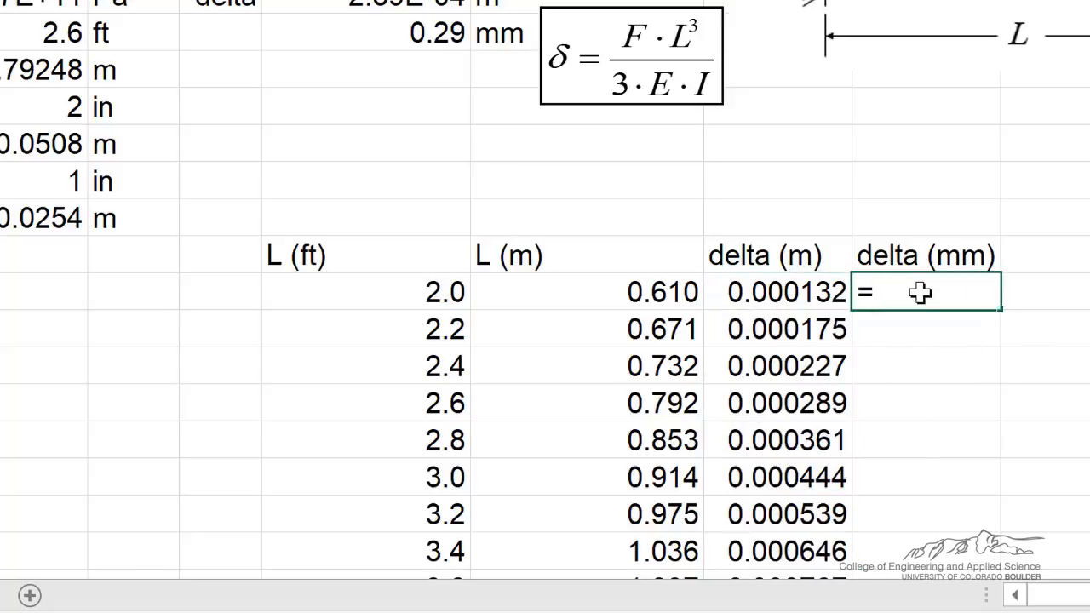
{"action": "key", "text": "Left"}
{"action": "type", "text": "*1000"}
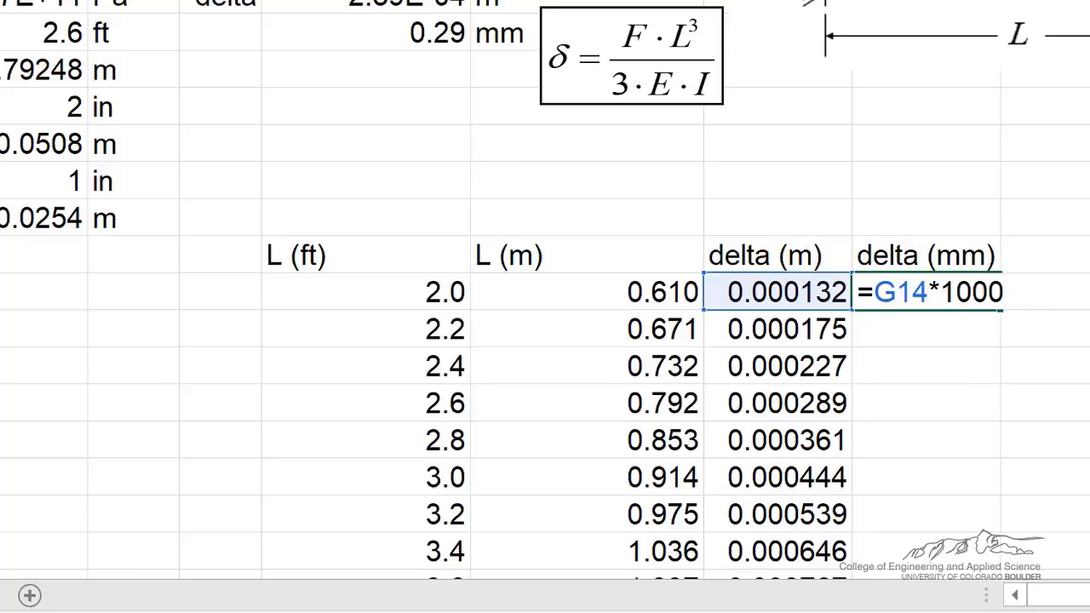
{"action": "key", "text": "Return"}
{"action": "left_click", "coordinate": [984, 288]}
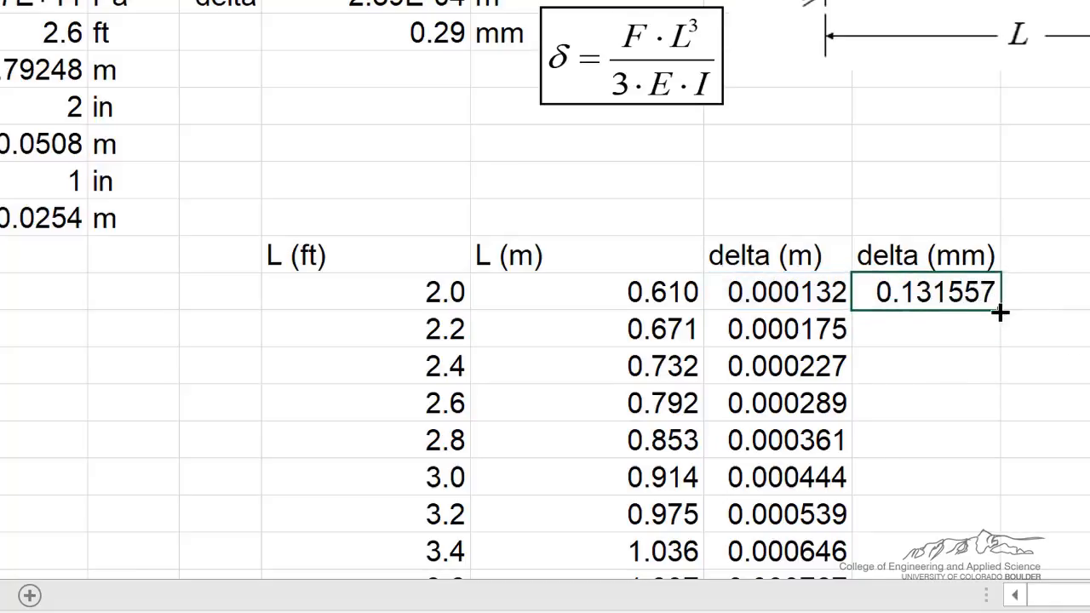
{"action": "double_click", "coordinate": [1001, 312]}
Insert a scatter chart with smooth lines and no markers, plotting delta (mm) in H14:H24 against L (ft) in E14:E24.
{"action": "scroll", "coordinate": [1001, 312], "scroll_direction": "down", "scroll_amount": 3}
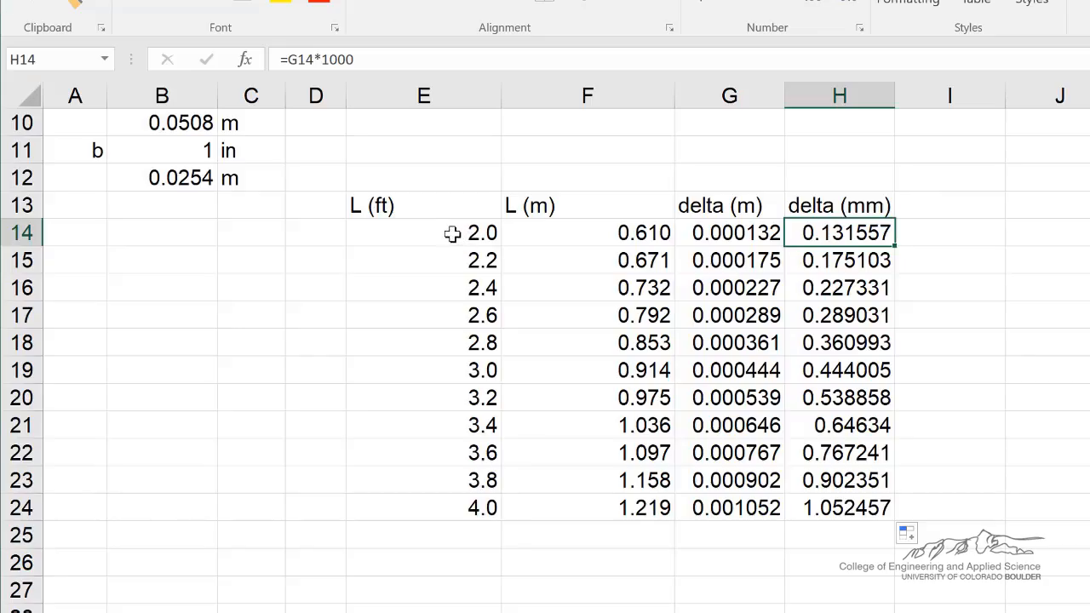
{"action": "left_click_drag", "start_coordinate": [453, 233], "coordinate": [430, 507]}
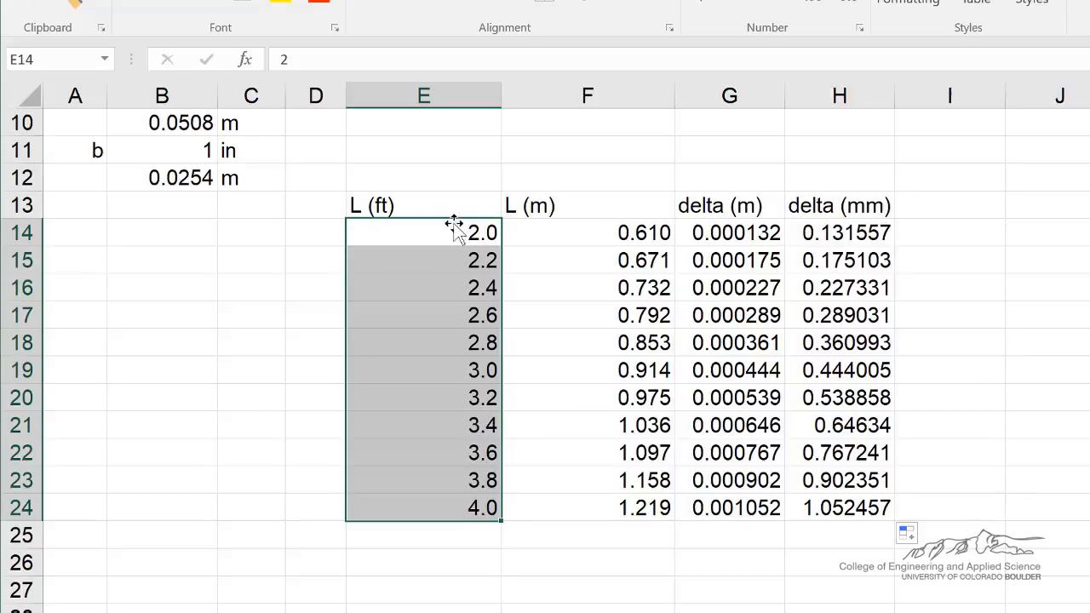
{"action": "left_click_drag", "start_coordinate": [852, 232], "coordinate": [835, 507]}
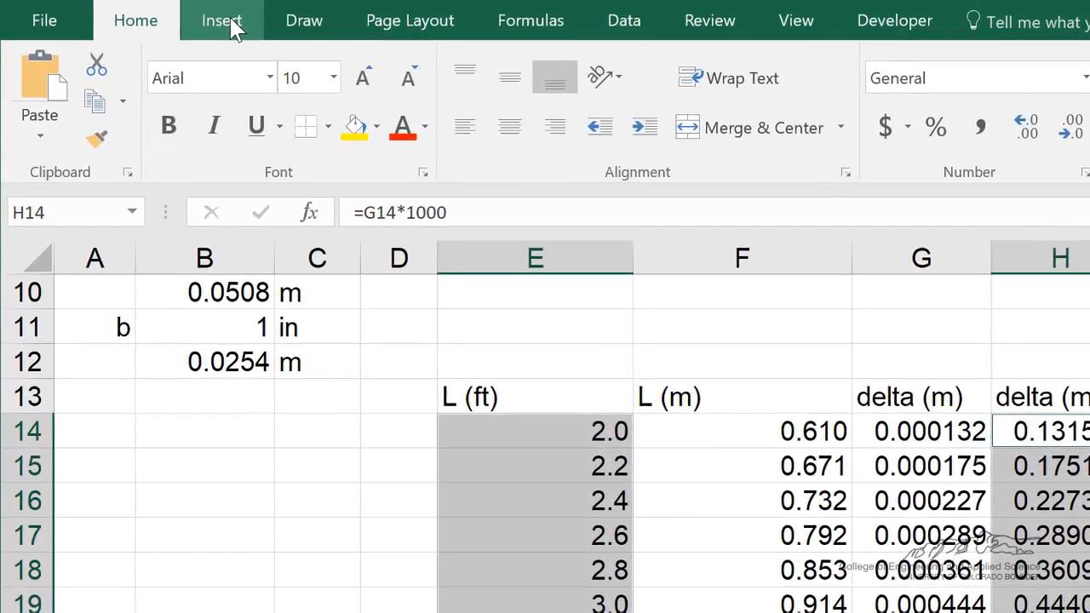
{"action": "left_click", "coordinate": [233, 25]}
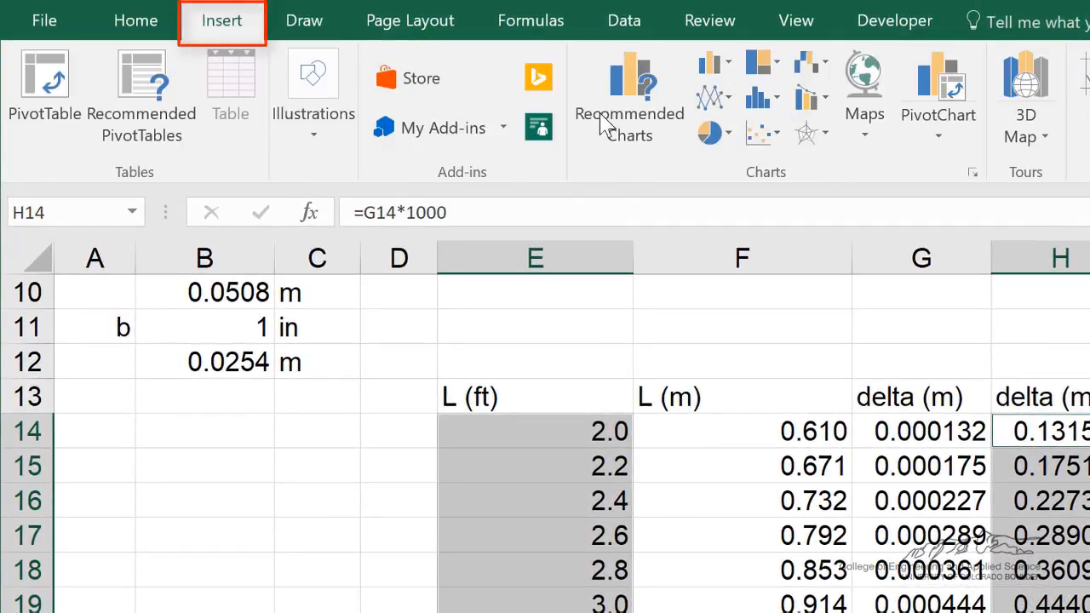
{"action": "left_click", "coordinate": [764, 141]}
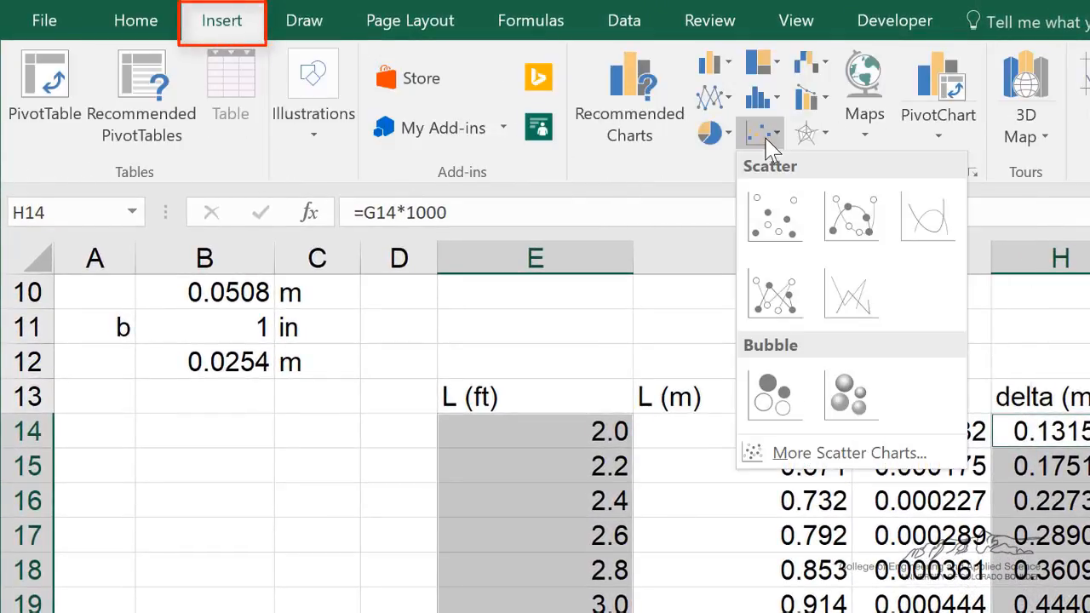
{"action": "left_click", "coordinate": [927, 227]}
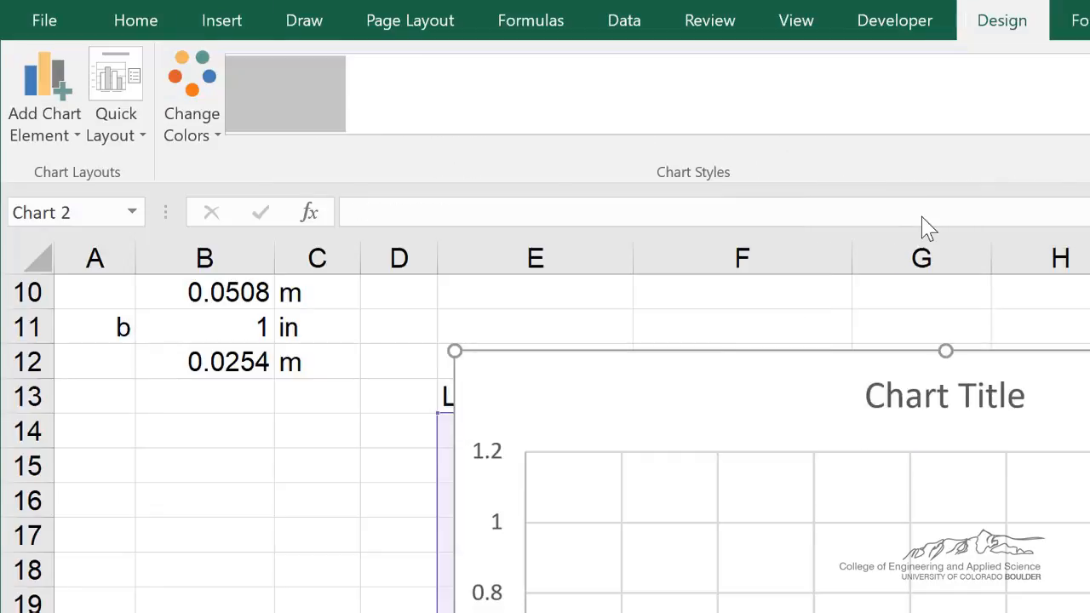
{"action": "left_click", "coordinate": [1025, 372]}
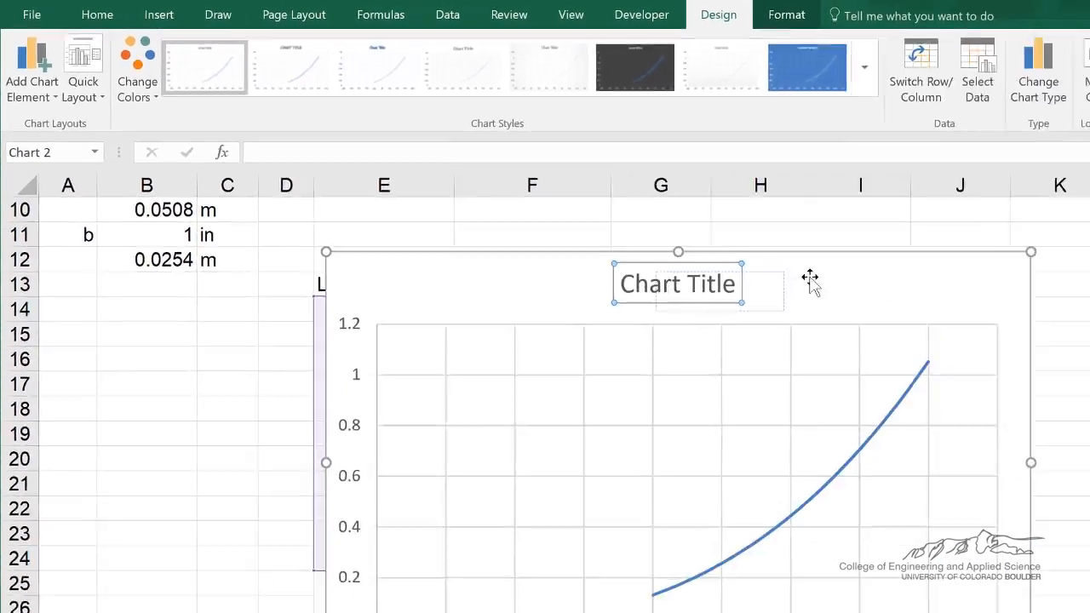